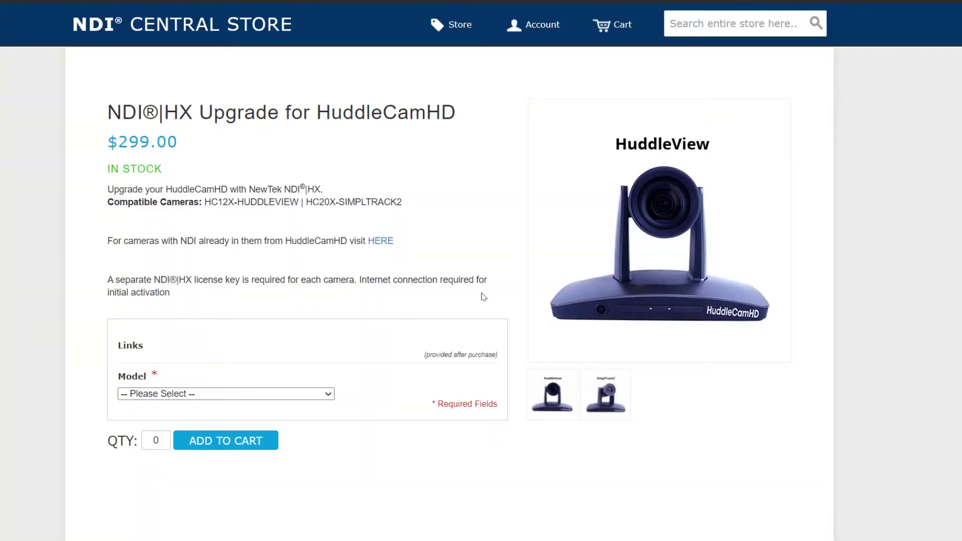
Step: Choose model HC20X-SIMPLTRACK2 with quantity 1 for the SimplTrack2 upgrade and add it to the cart
click(598, 396)
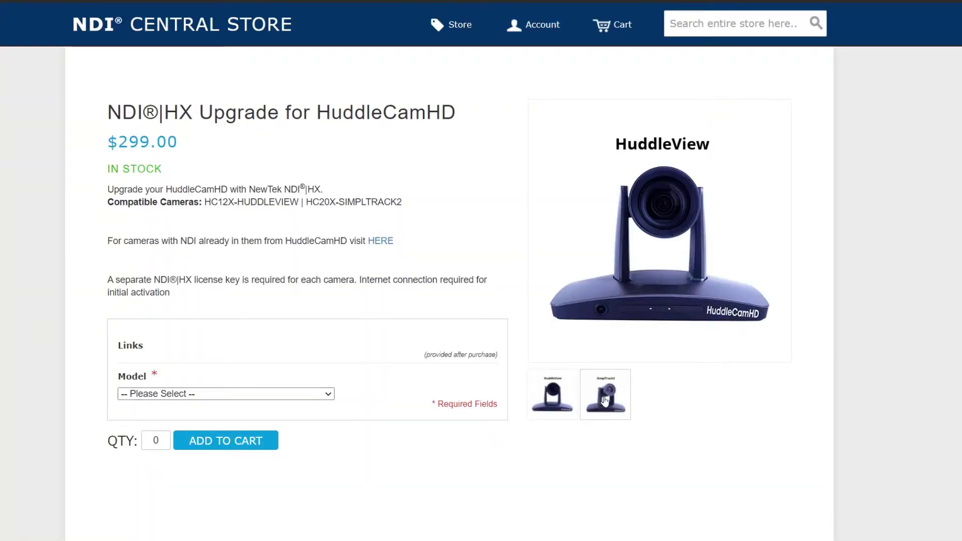
click(324, 394)
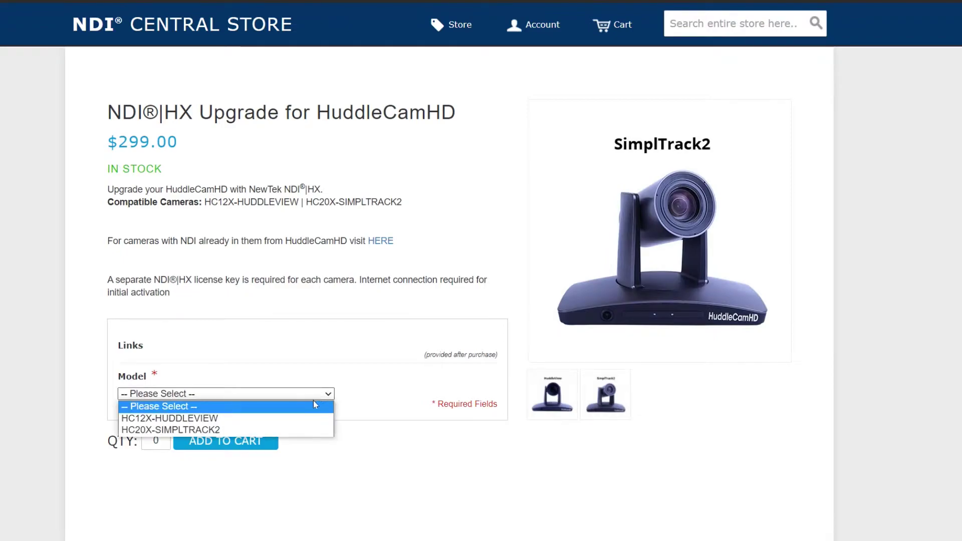
click(316, 429)
double_click(154, 441)
text(1)
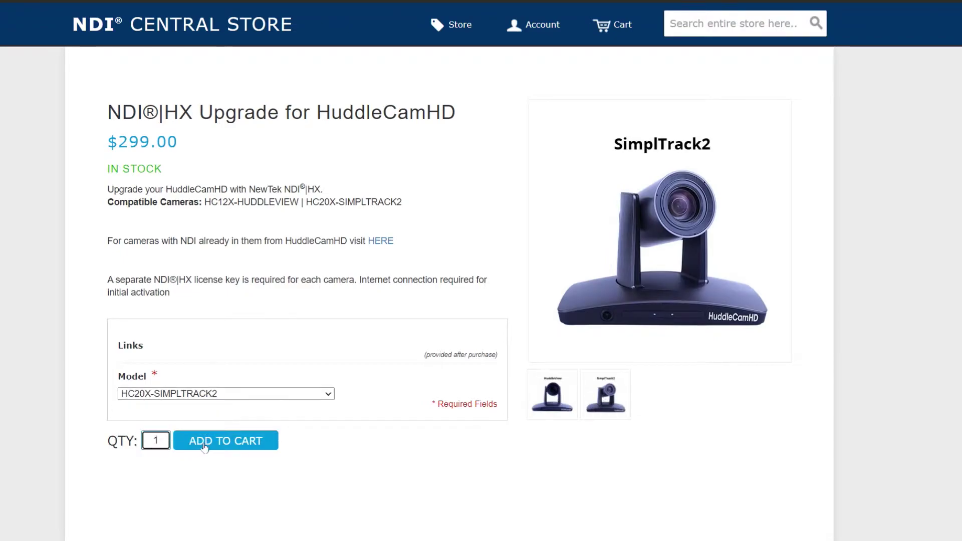
click(203, 447)
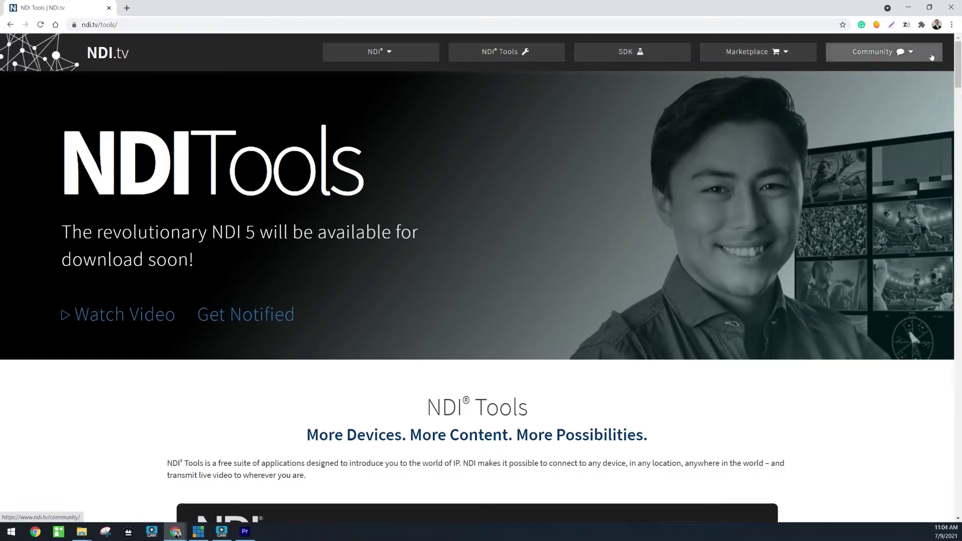
drag(959, 47, 958, 91)
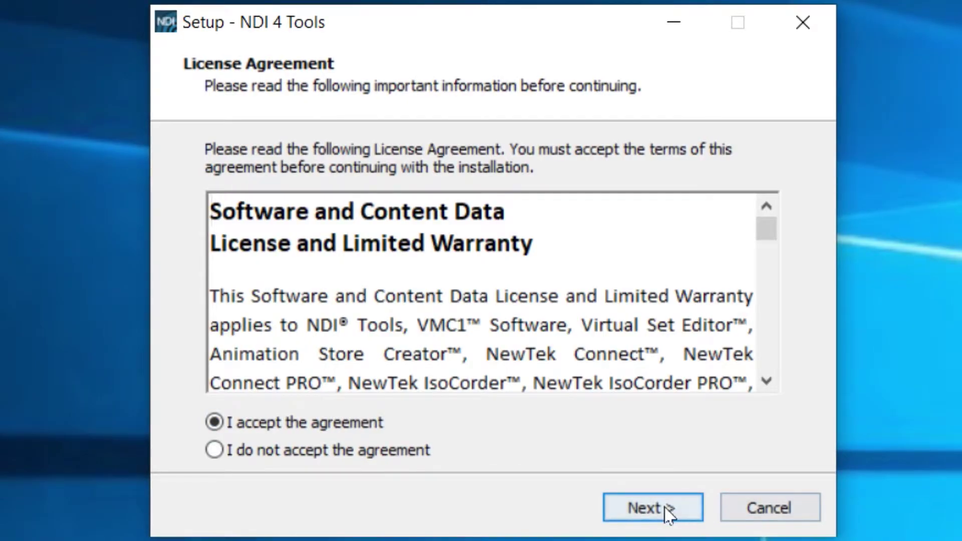
Step: Install NDI 4 Tools into its existing folder with Studio Monitor, then view HC20X-SIMPLTRACK2 firmware downloads
click(666, 512)
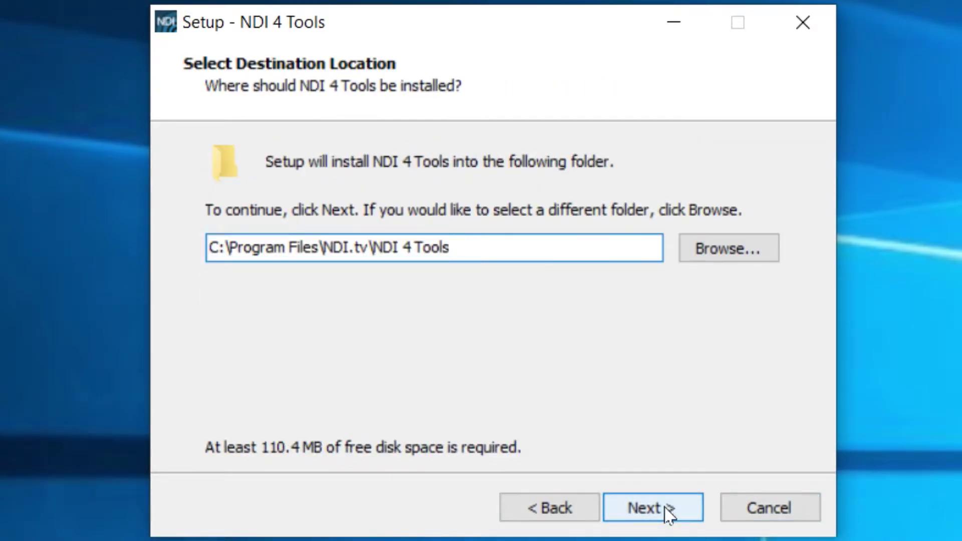
click(667, 511)
click(438, 472)
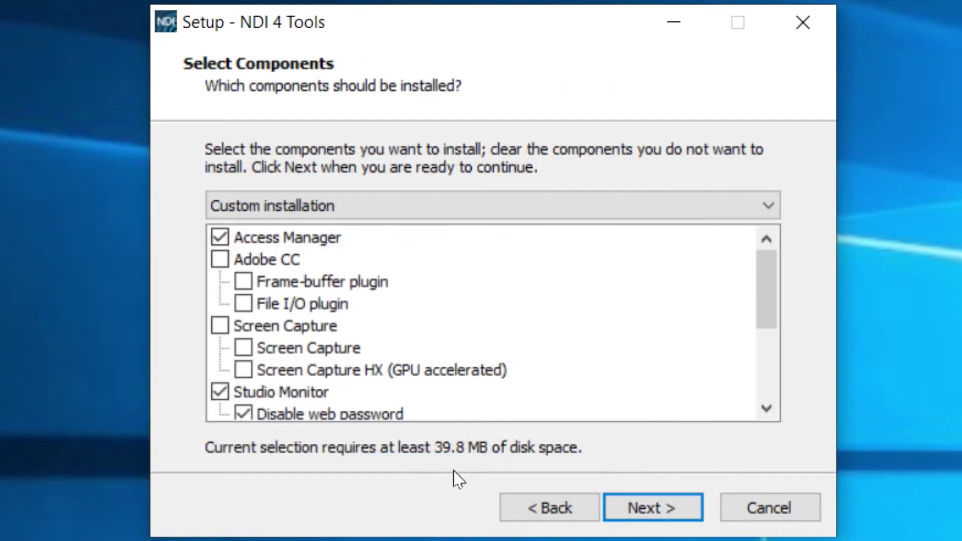
scroll(263, 267, down, 1)
click(220, 326)
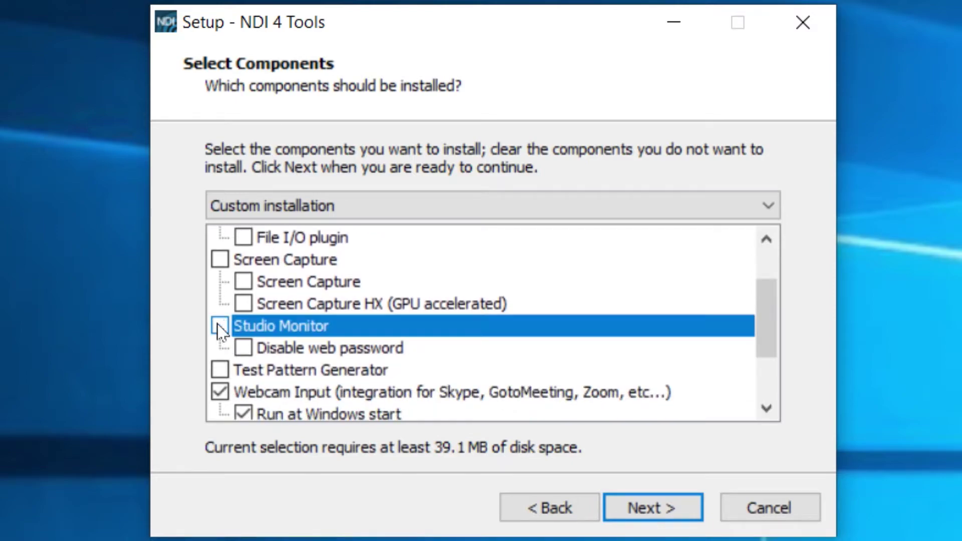
scroll(343, 312, down, 1)
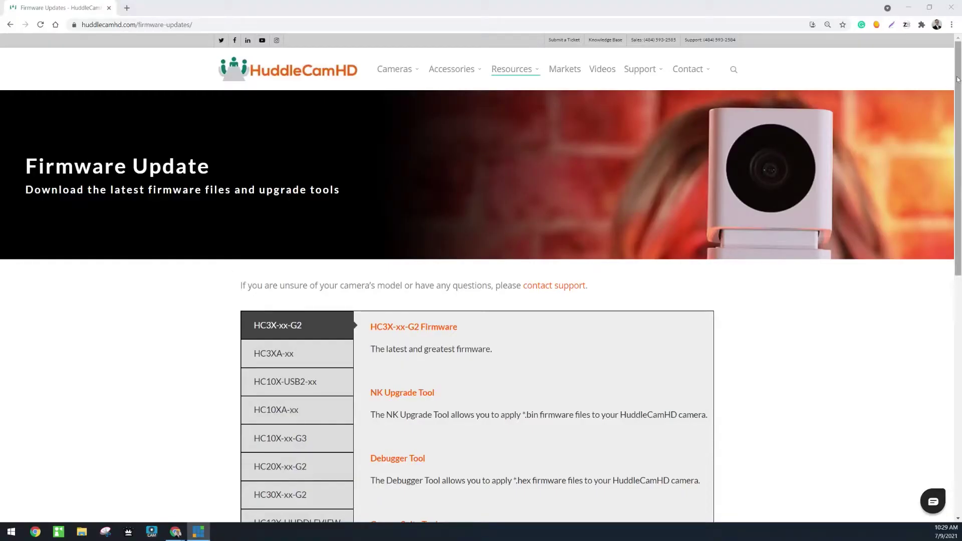
drag(953, 79, 949, 171)
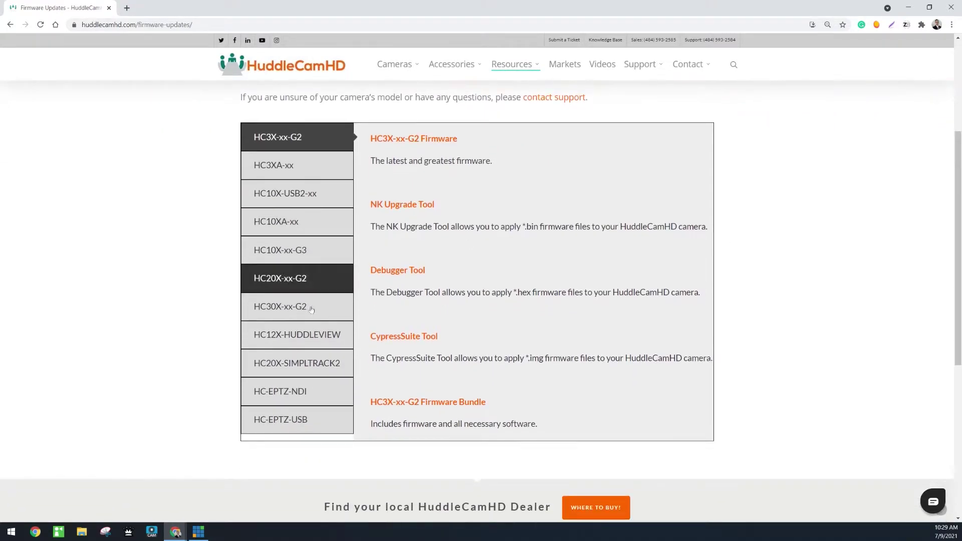
click(329, 361)
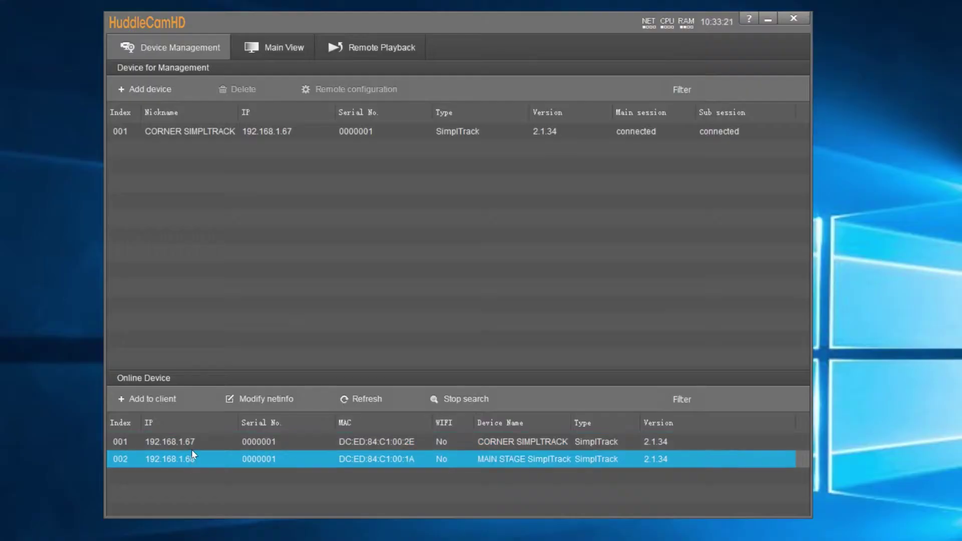
Step: Add the 192.168.1.68 MAIN STAGE SimplTrack camera to management and open its remote configuration
click(157, 397)
click(488, 272)
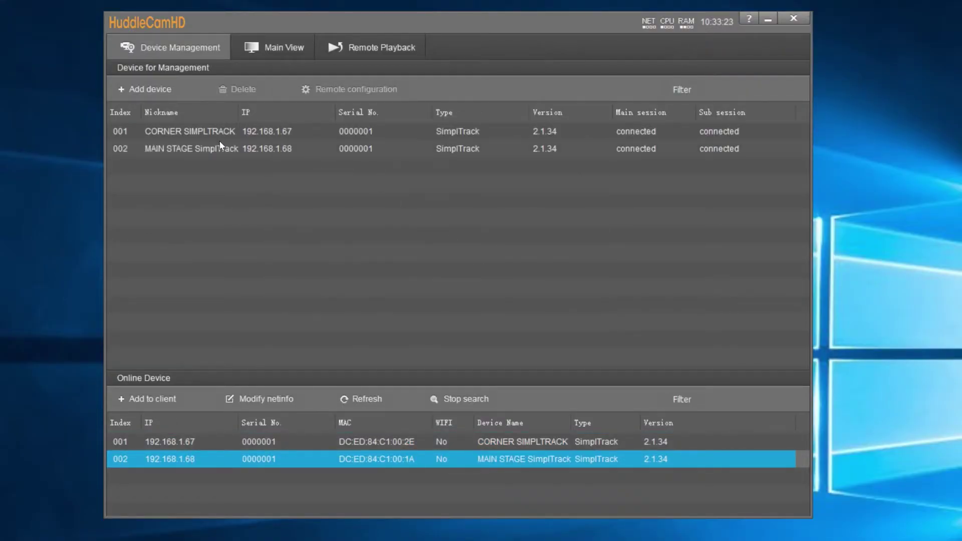
click(204, 146)
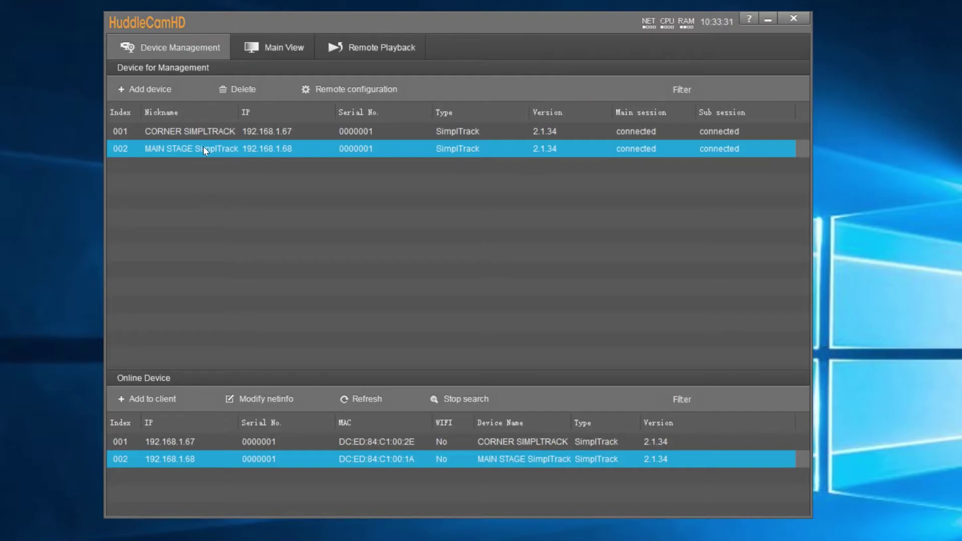
click(334, 96)
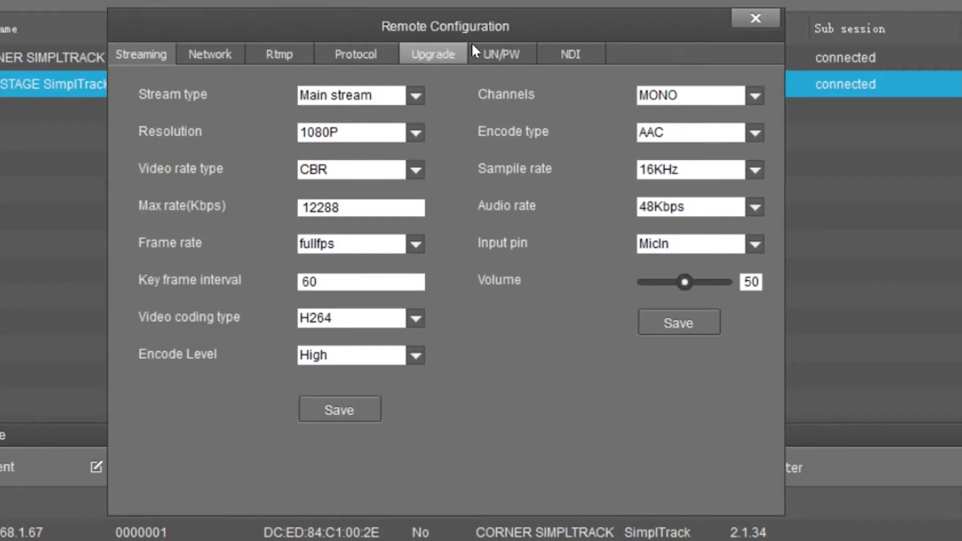
Step: Review the camera's NDI receive group, device name, and PTZ and Ref channel names
click(553, 51)
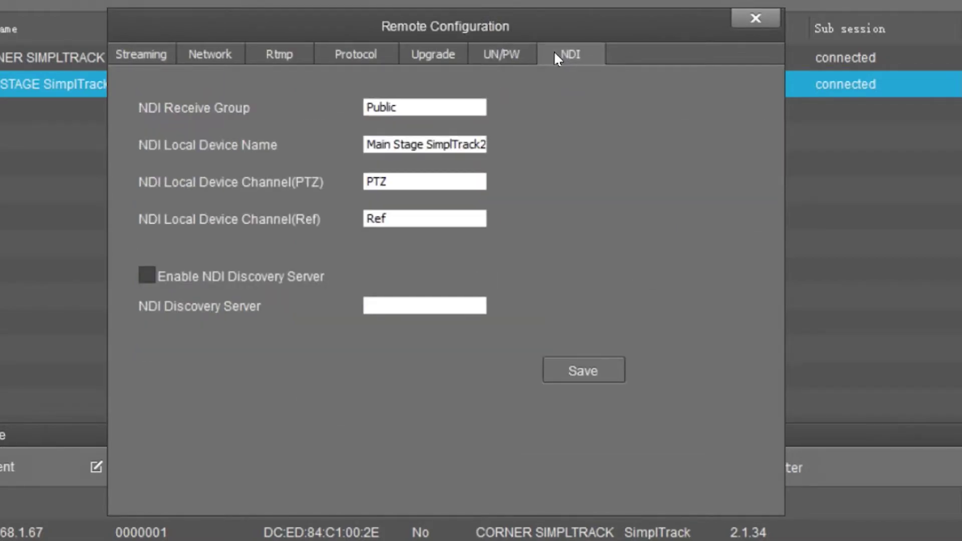
double_click(415, 106)
click(418, 108)
drag(367, 144, 486, 145)
click(393, 180)
double_click(393, 181)
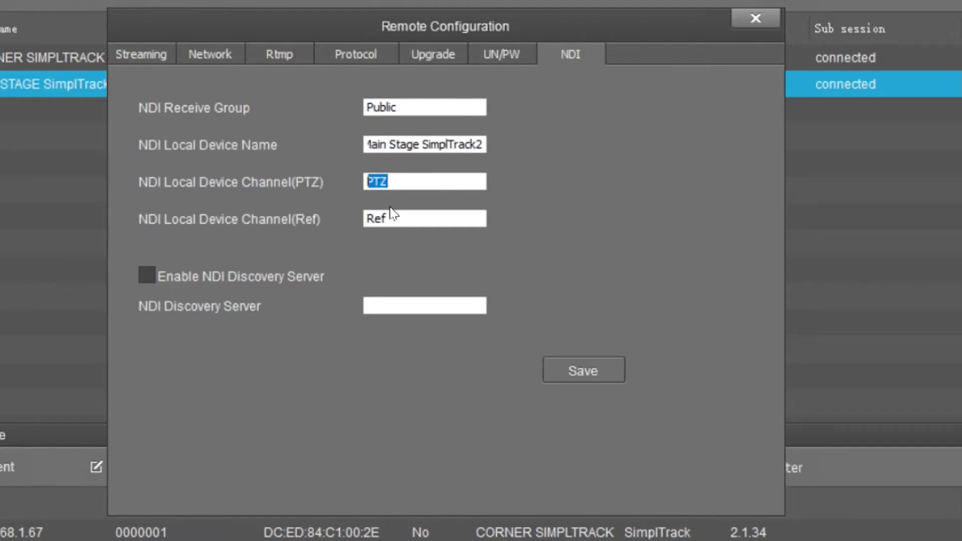
click(412, 218)
drag(412, 218, 351, 224)
Step: Load the firmware file, confirm version 2.1.34, and reboot the camera from the UN/PW tab
click(424, 53)
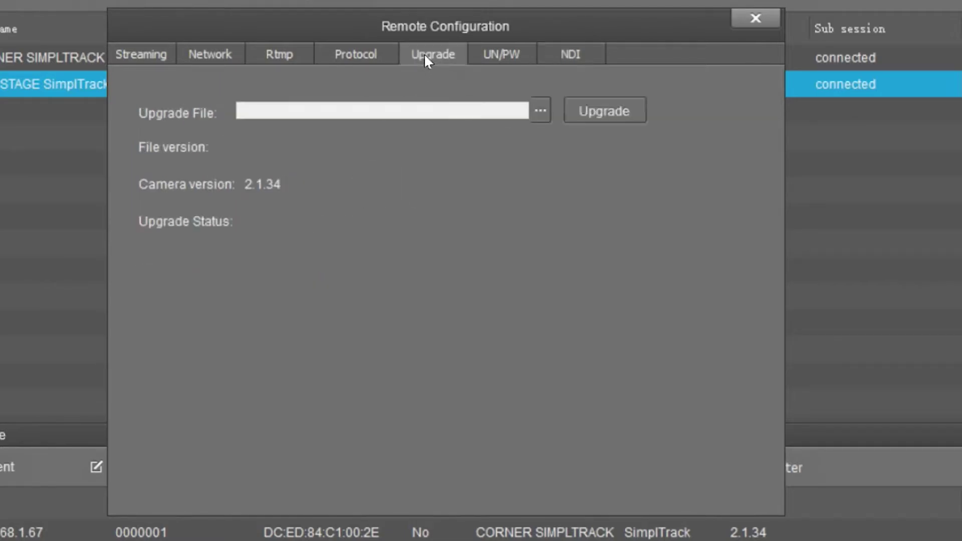
click(538, 112)
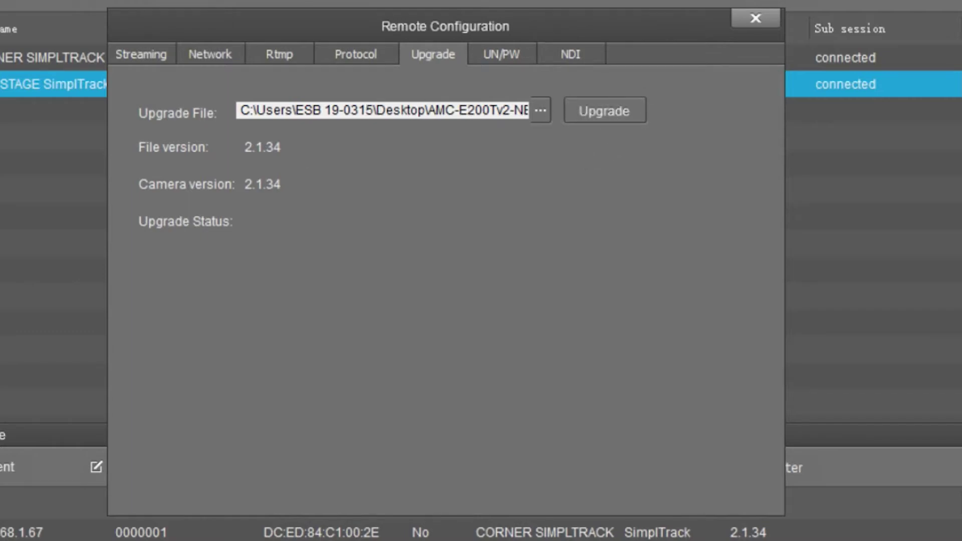
click(501, 54)
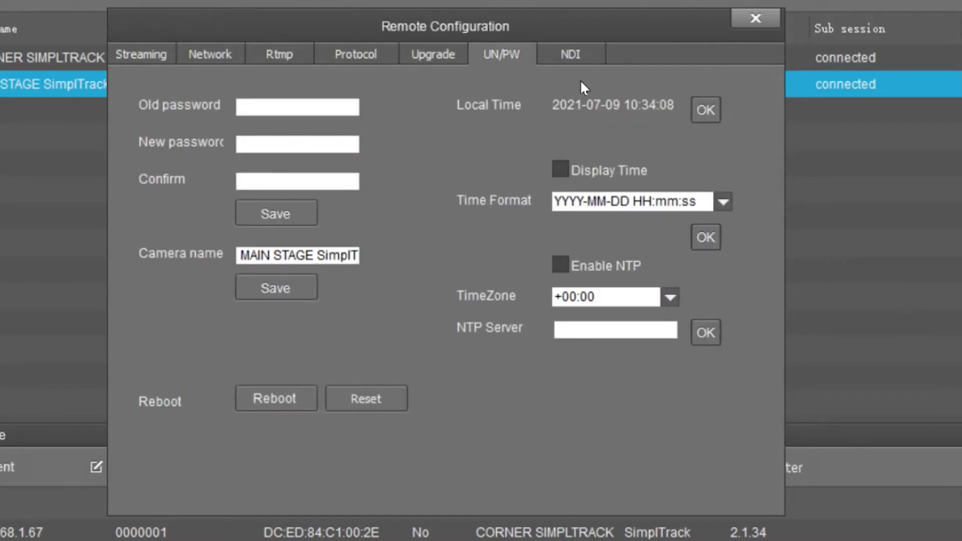
click(433, 56)
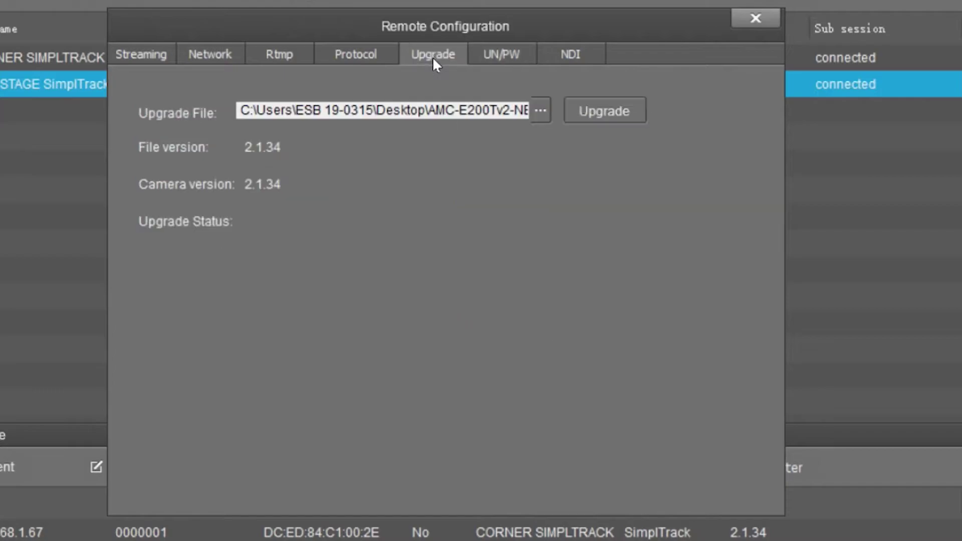
click(496, 49)
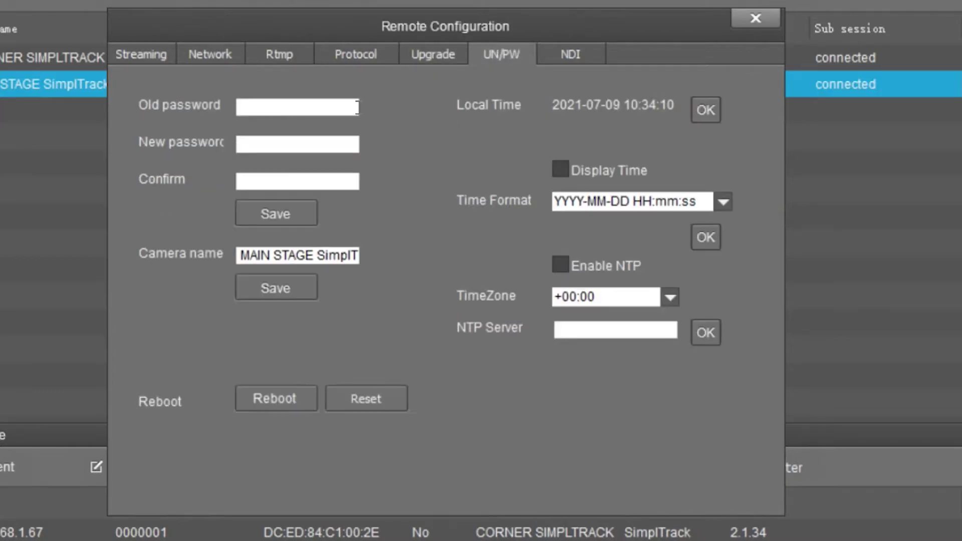
click(256, 398)
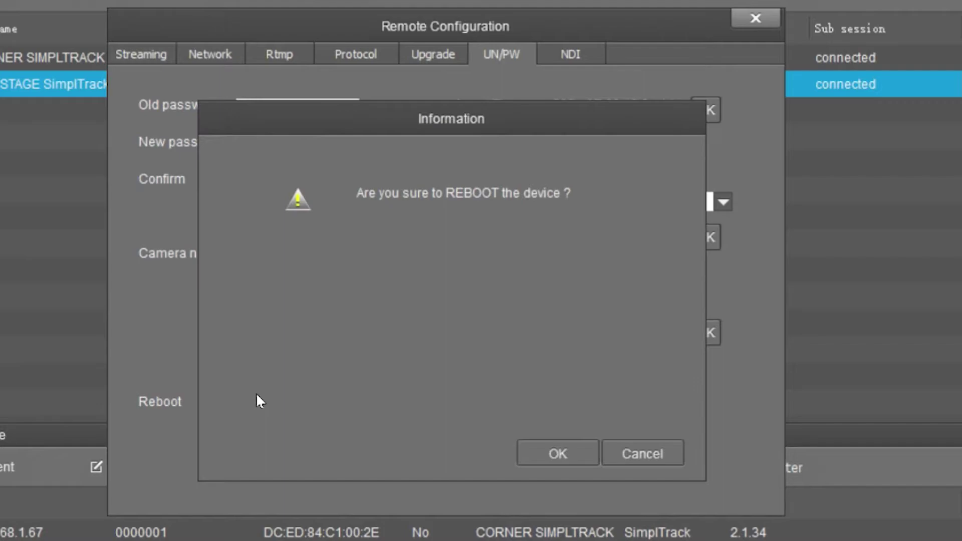
click(537, 452)
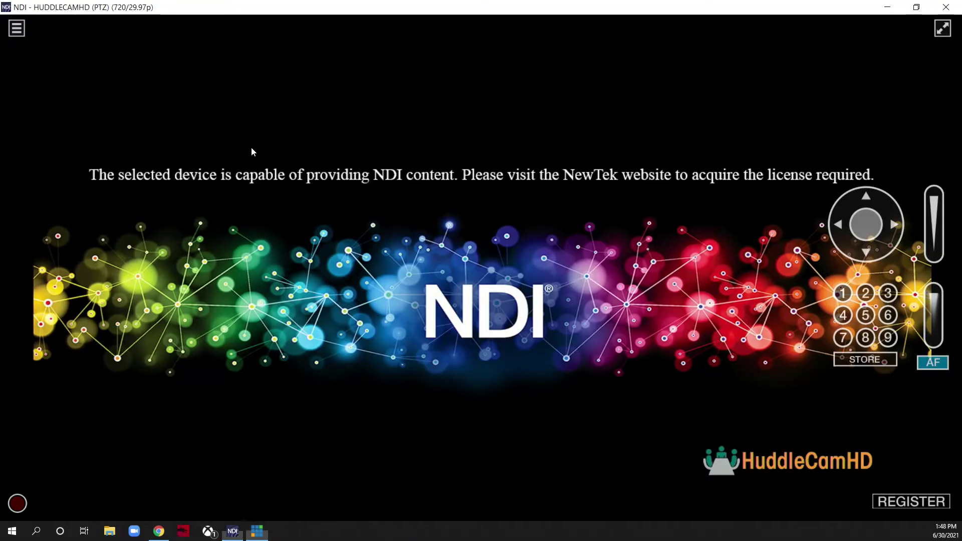
Step: Switch Studio Monitor to the HUDDLECAMHD > PTZ source and start NDI|HX registration with REGISTER
right_click(252, 148)
mouse_move(299, 227)
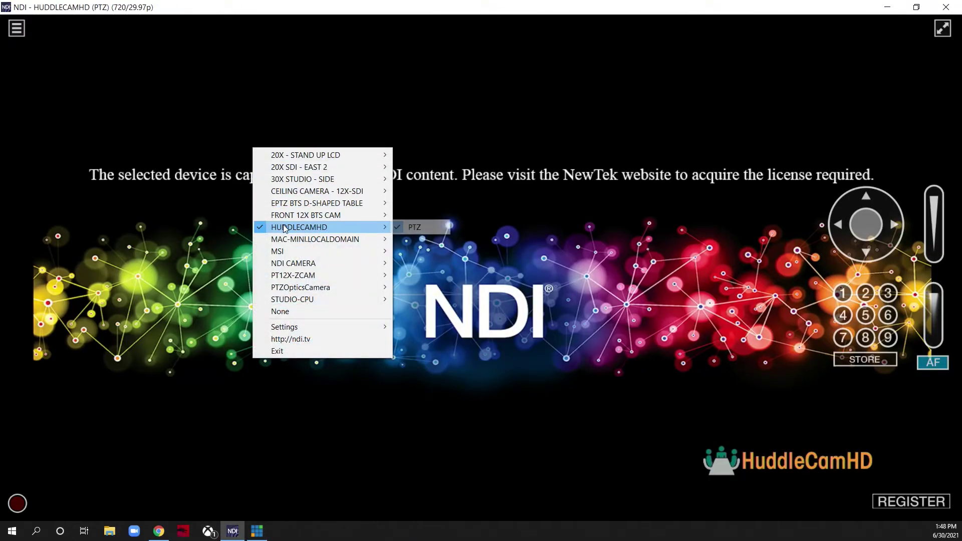
click(413, 227)
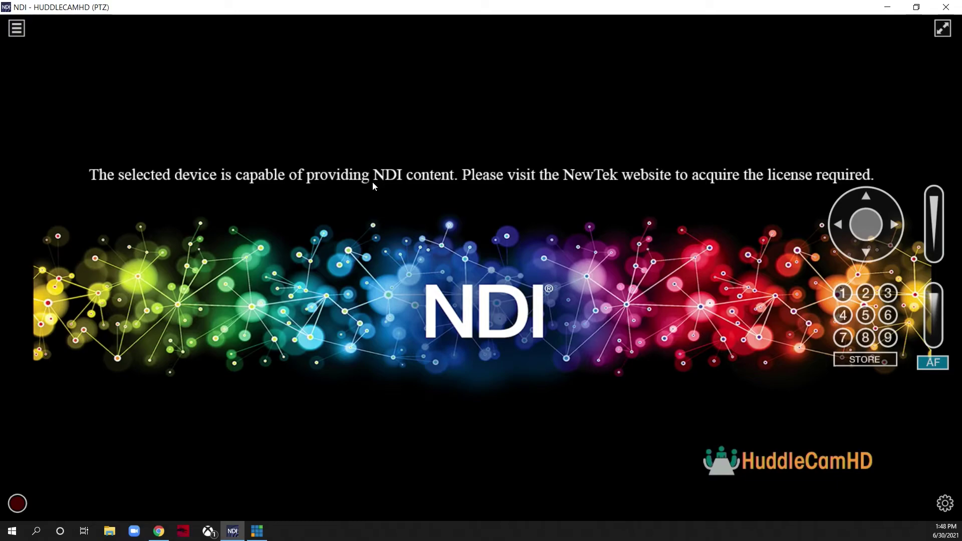
right_click(158, 89)
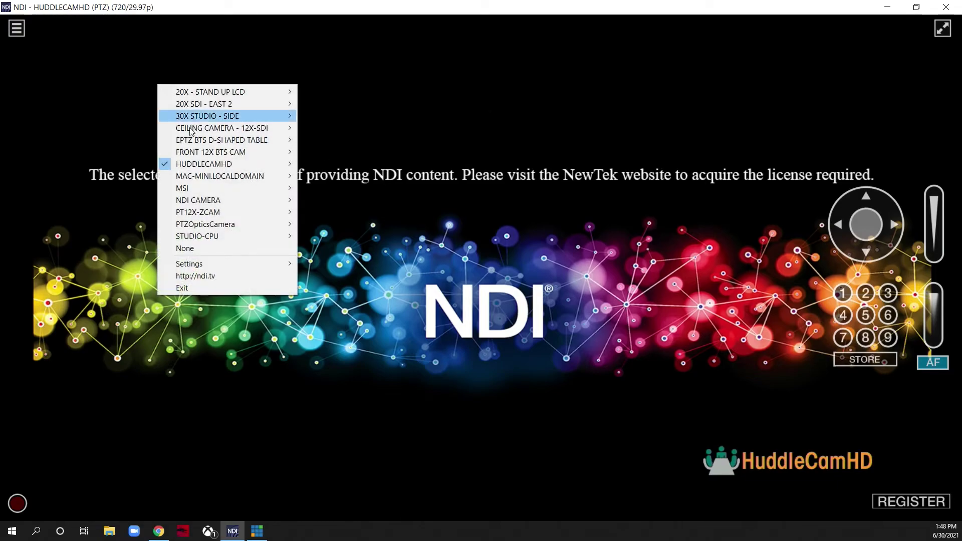
click(891, 503)
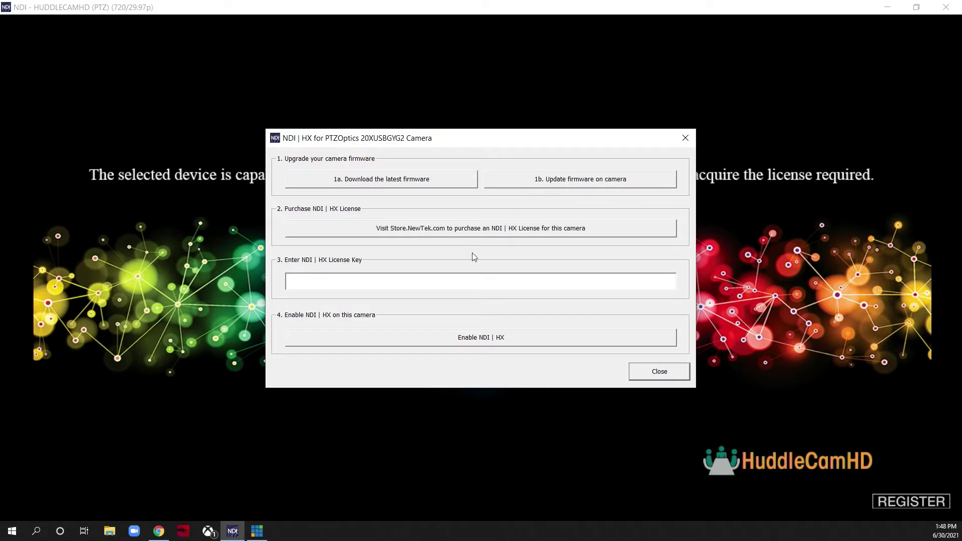
Step: Paste the purchased license key, enable NDI|HX, and dismiss the Congratulations message
click(444, 277)
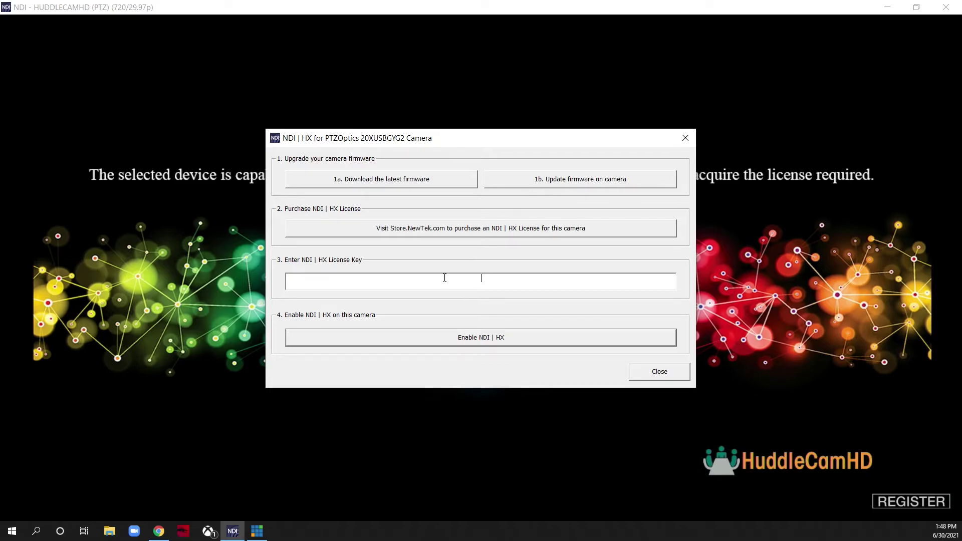
key(ctrl+v)
click(487, 343)
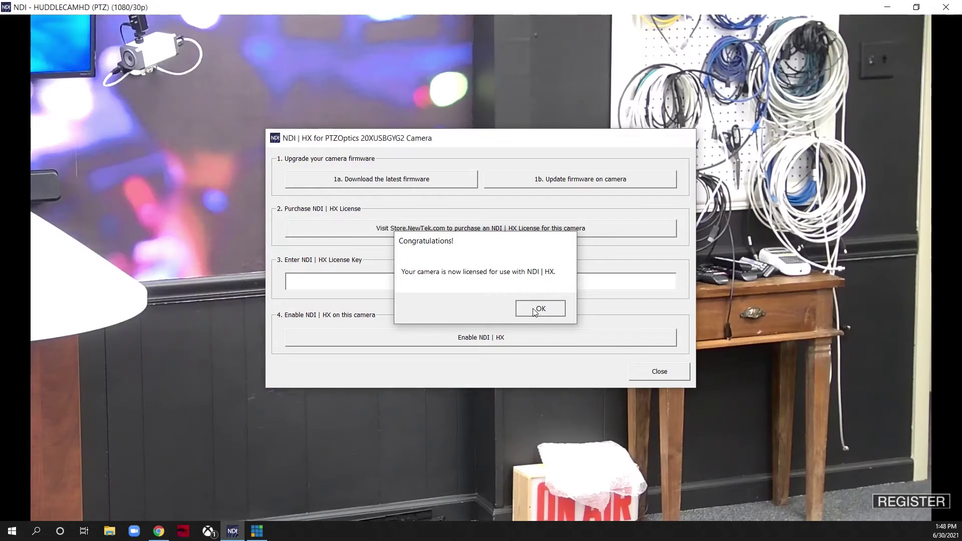
click(534, 310)
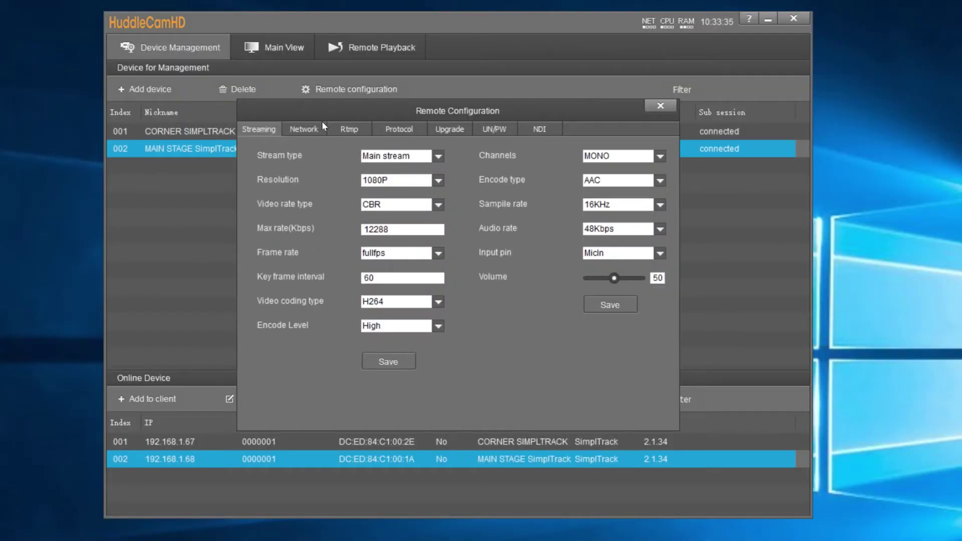
Step: On the NDI tab, highlight receive group Public, device name Main Stage SimplTrack2, and channels PTZ and Ref
click(528, 128)
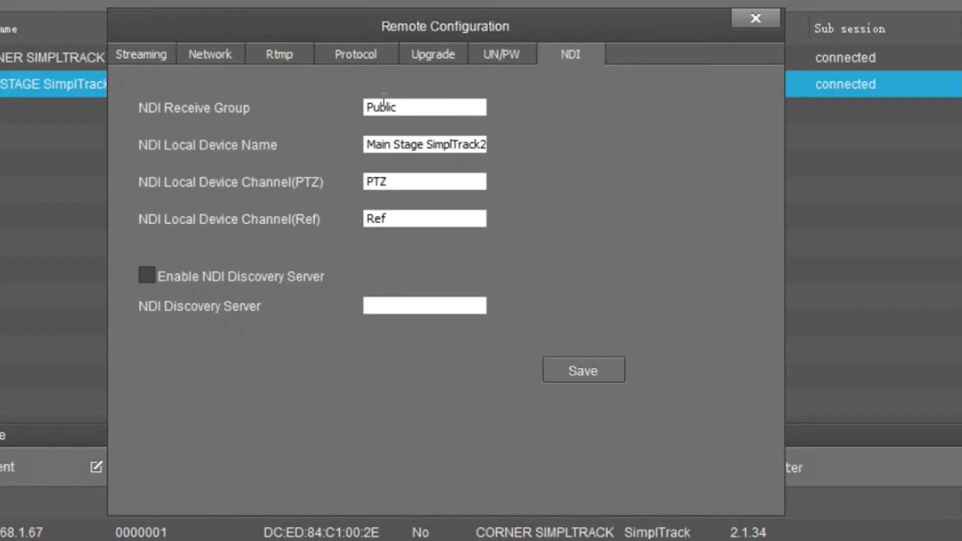
drag(417, 106, 351, 108)
click(415, 107)
drag(368, 145, 511, 135)
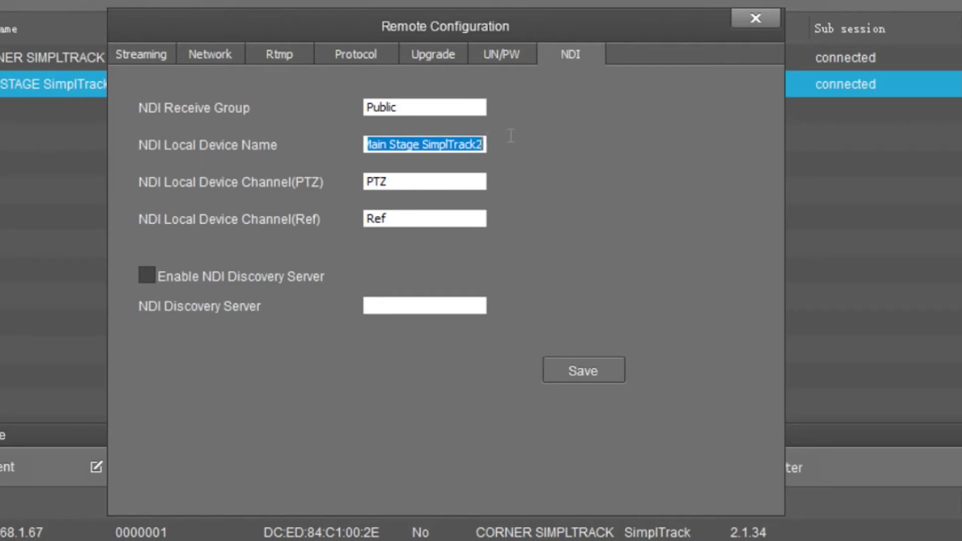
drag(398, 181, 355, 185)
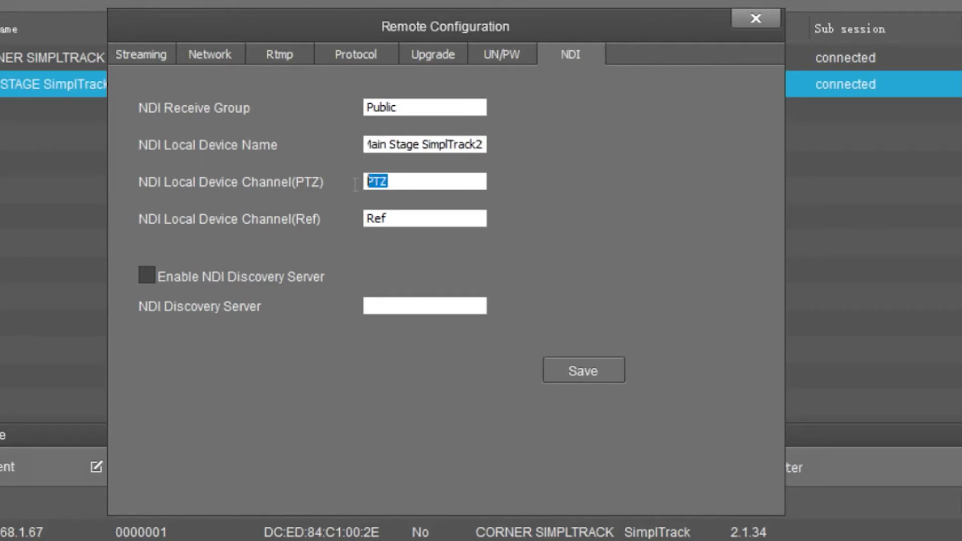
drag(415, 220, 325, 224)
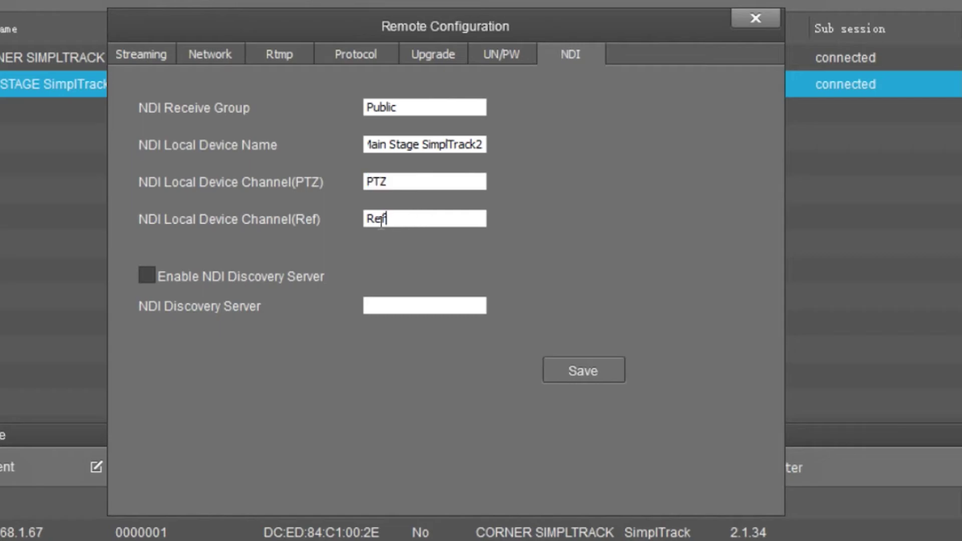